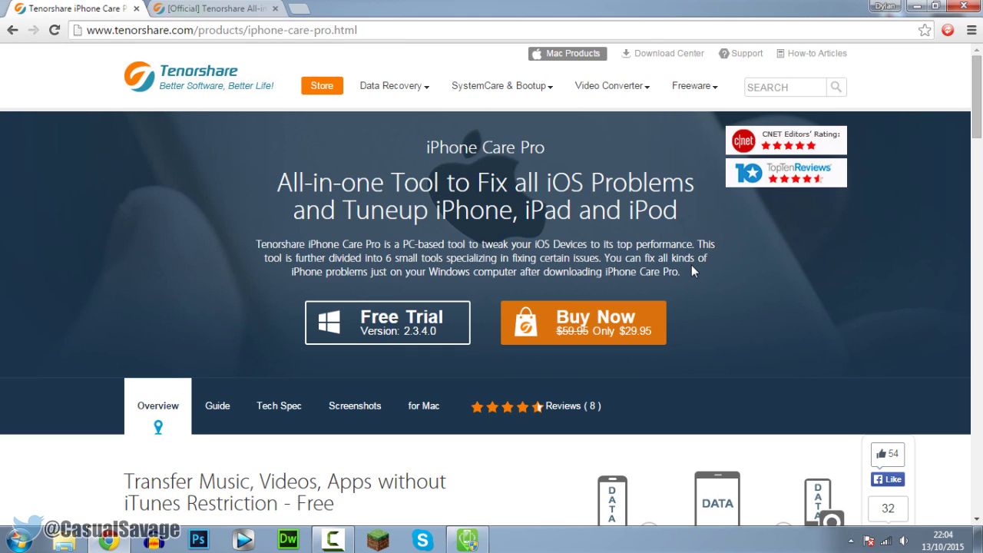
Step: Glance at the Mac version's product page, return to the Windows iPhone Care Pro page and scroll down
{"action": "mouse_move", "coordinate": [386, 333]}
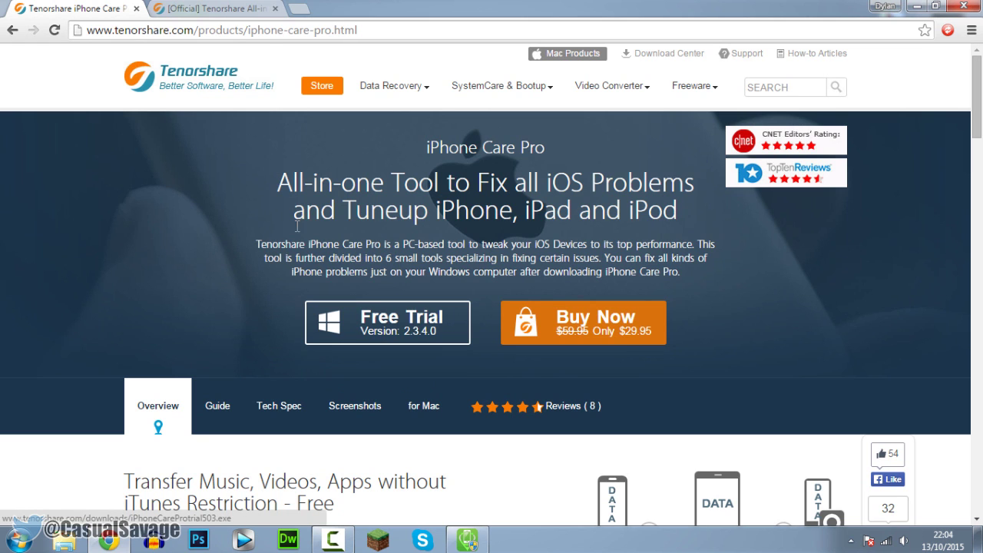
{"action": "left_click", "coordinate": [238, 7]}
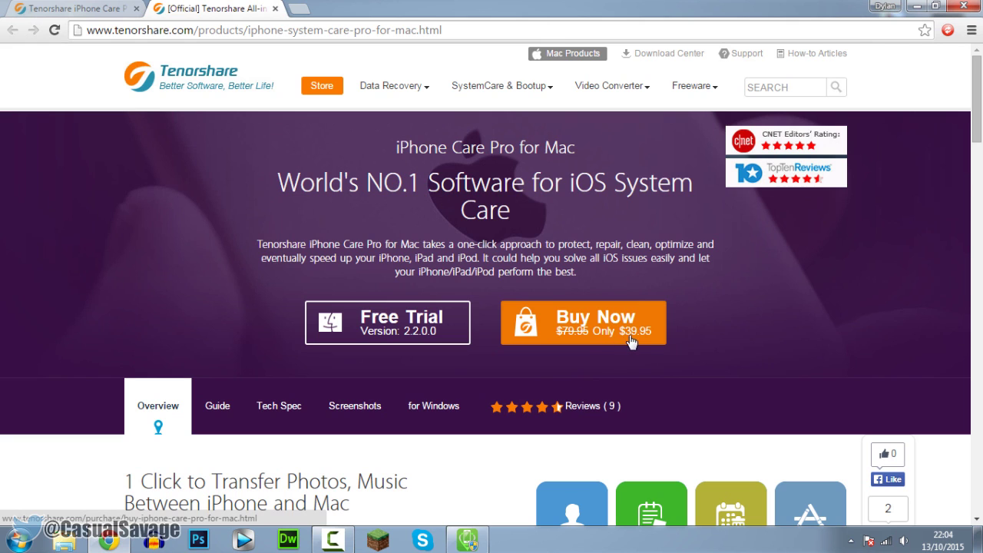
{"action": "left_click", "coordinate": [80, 7]}
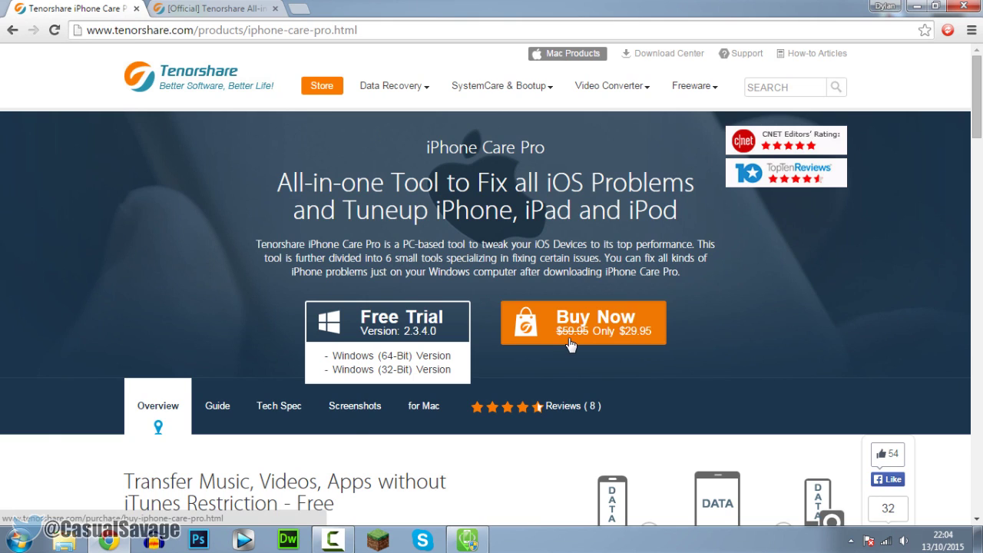
{"action": "scroll", "coordinate": [307, 360], "scroll_direction": "down", "scroll_amount": 20}
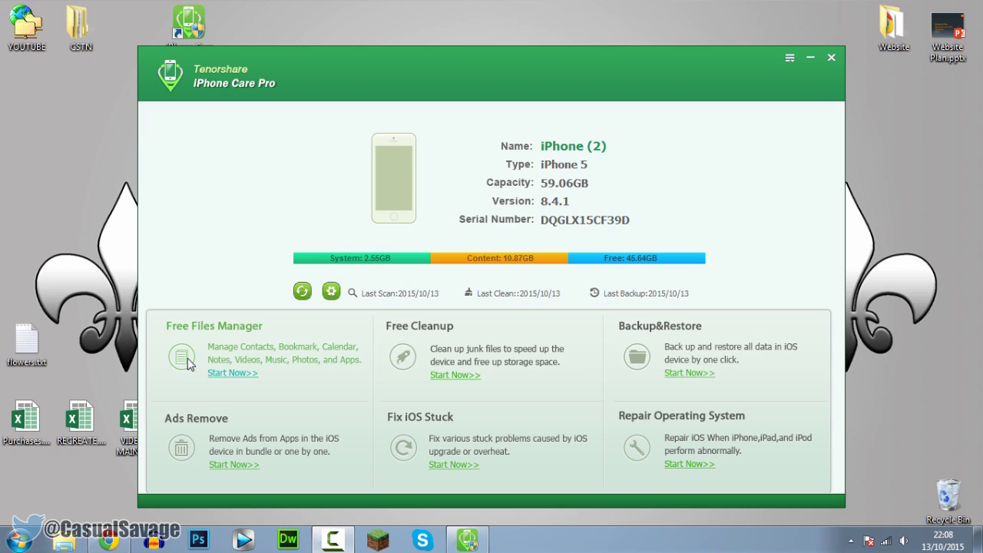
Step: Open Free Files Manager's Music list and tick the header checkbox to select all tracks
{"action": "left_click", "coordinate": [233, 373]}
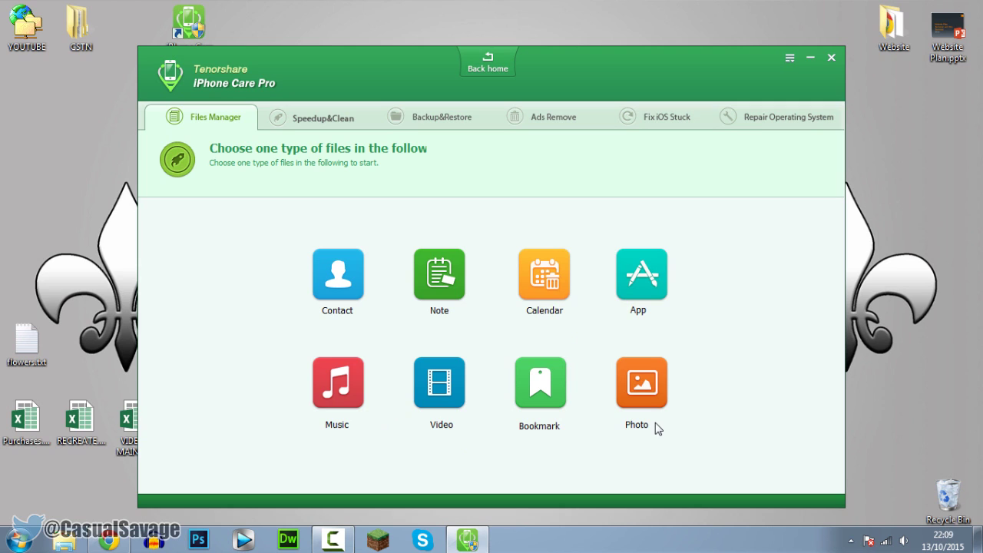
{"action": "left_click", "coordinate": [338, 395]}
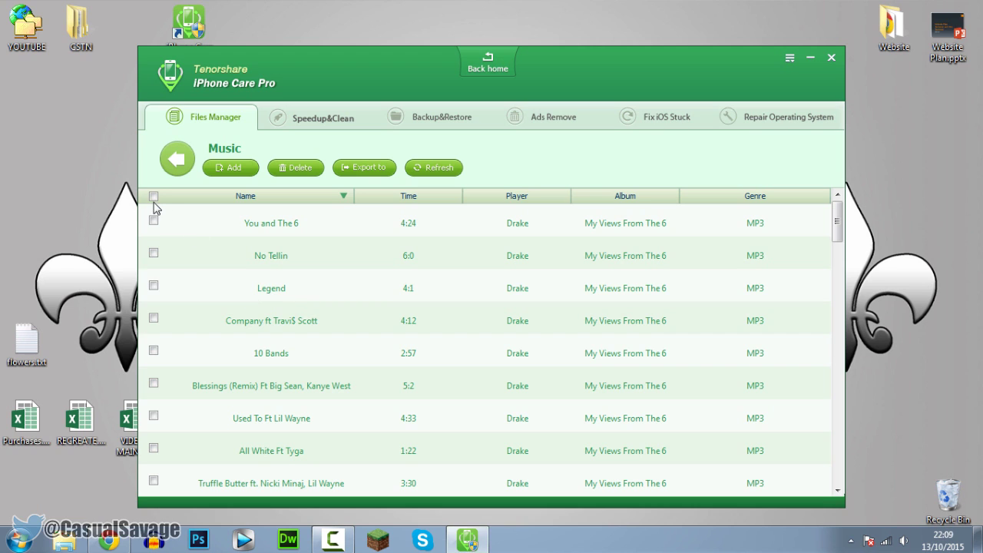
{"action": "left_click", "coordinate": [154, 197]}
{"action": "left_click_drag", "start_coordinate": [838, 227], "coordinate": [845, 201]}
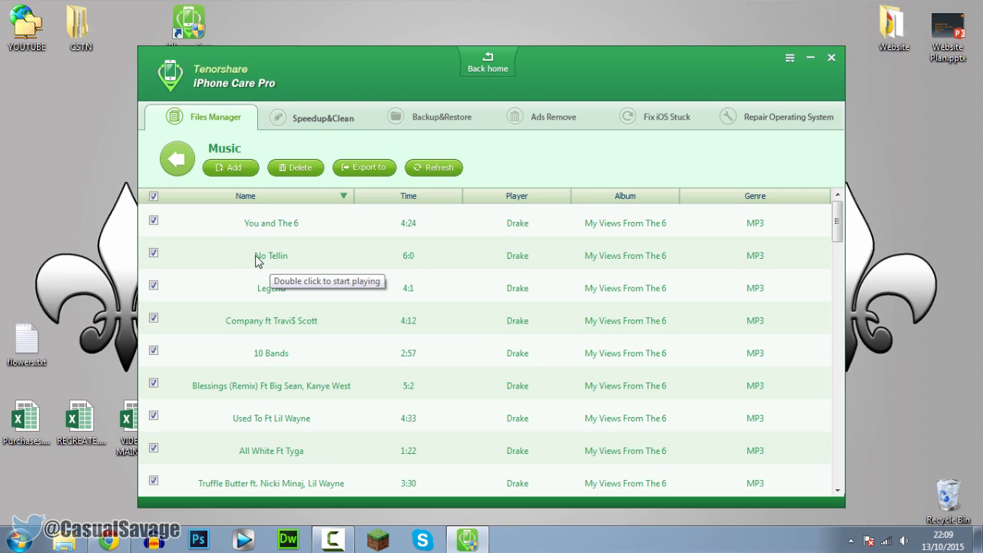
Step: Export the ticked songs, creating and choosing a Desktop folder named 'iphone music' as destination
{"action": "left_click", "coordinate": [375, 172]}
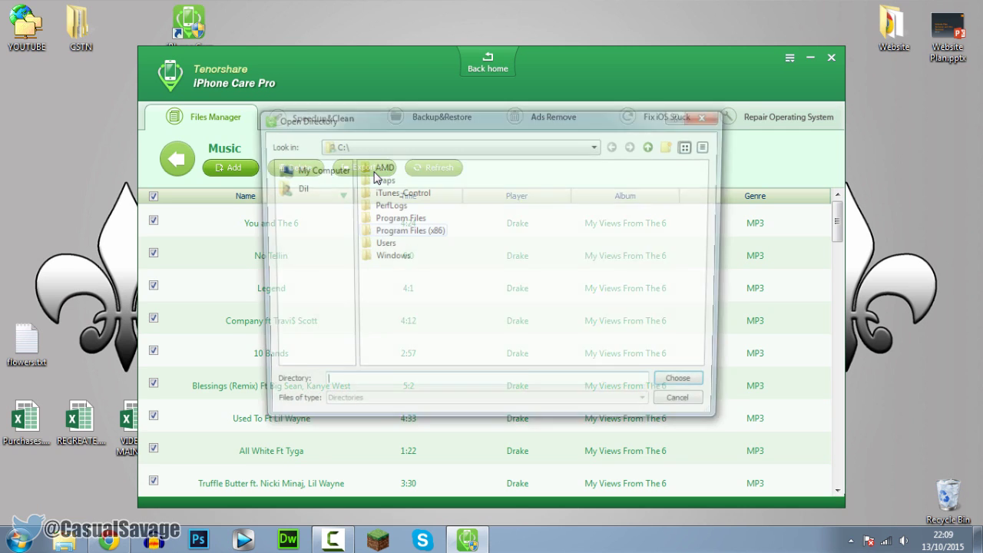
{"action": "left_click", "coordinate": [298, 189]}
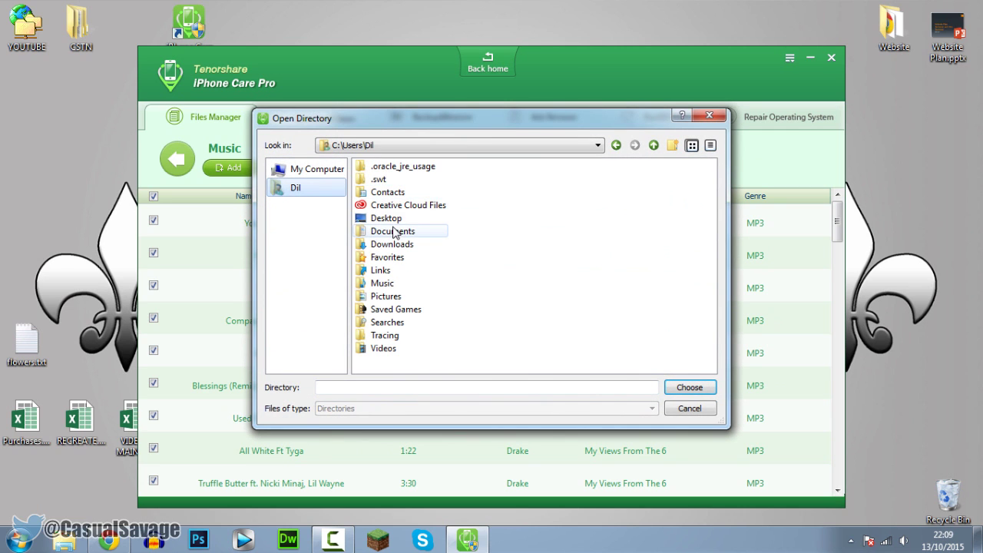
{"action": "double_click", "coordinate": [392, 219]}
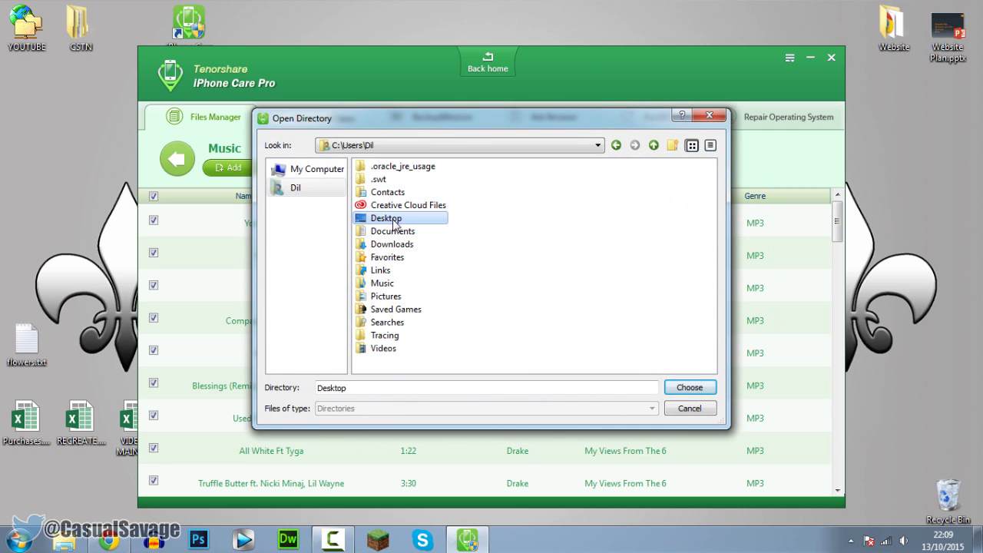
{"action": "left_click", "coordinate": [672, 146]}
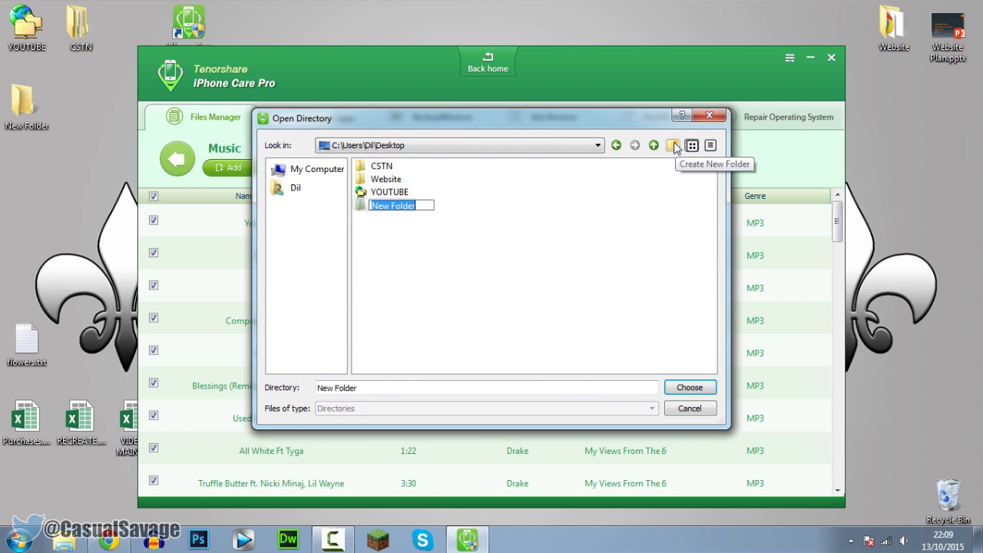
{"action": "type", "text": "iphone music"}
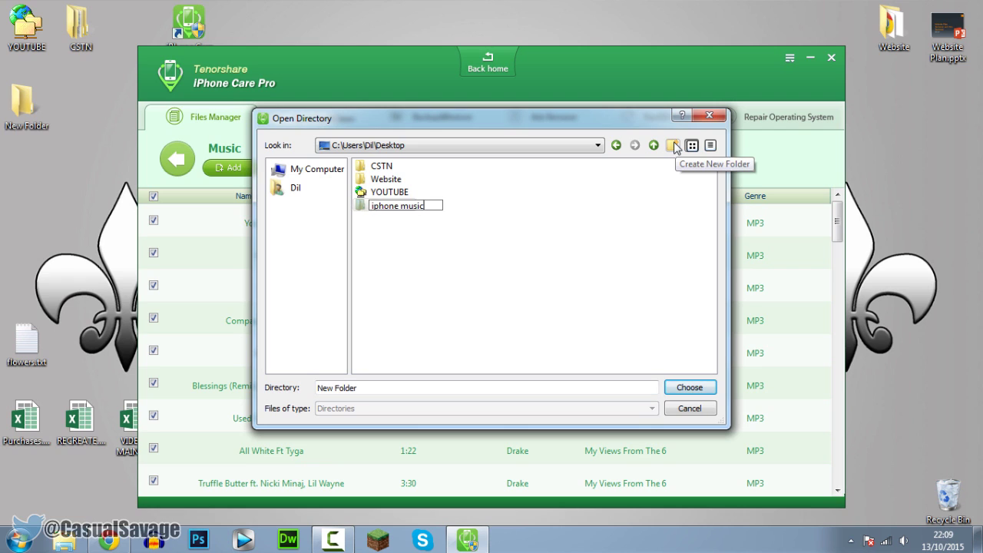
{"action": "key", "text": "Return"}
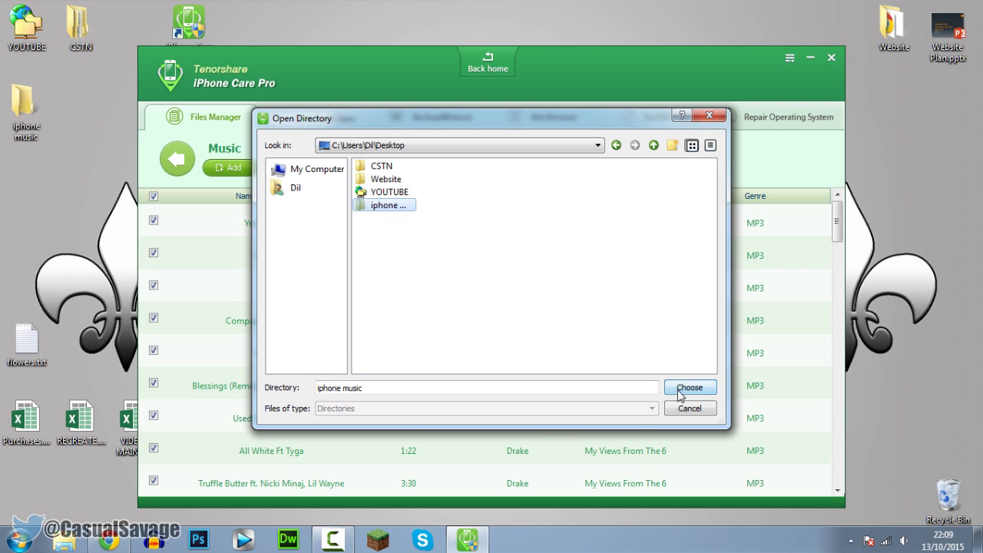
{"action": "left_click", "coordinate": [681, 393]}
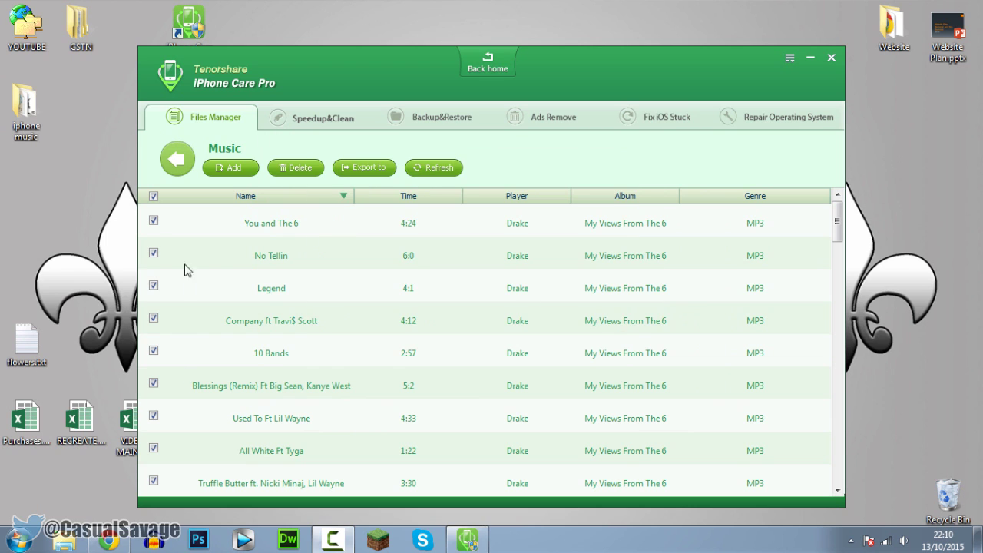
Step: Open the 'iphone music' Desktop folder and scroll through its 58 exported MP3 files
{"action": "double_click", "coordinate": [36, 129]}
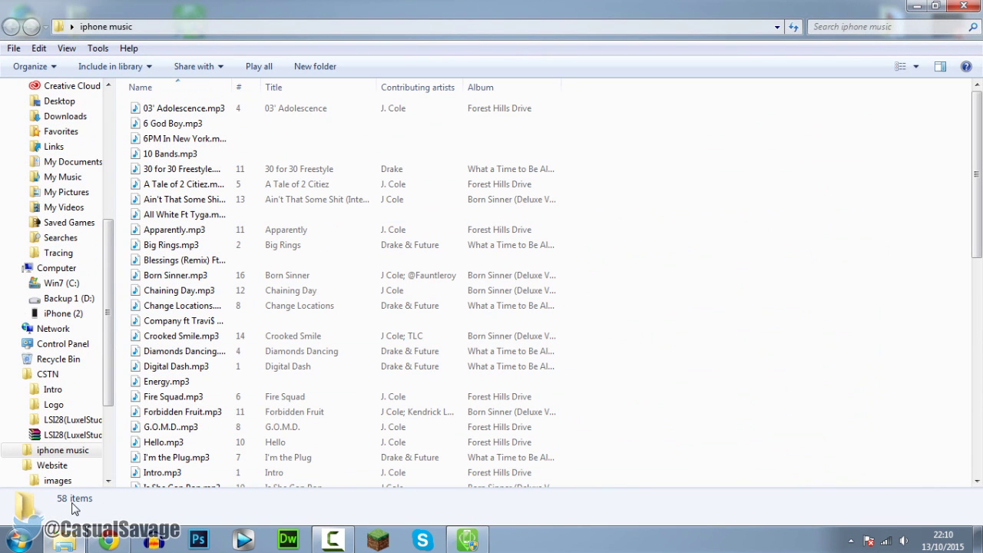
{"action": "scroll", "coordinate": [202, 161], "scroll_direction": "down", "scroll_amount": 4}
{"action": "scroll", "coordinate": [202, 162], "scroll_direction": "down", "scroll_amount": 7}
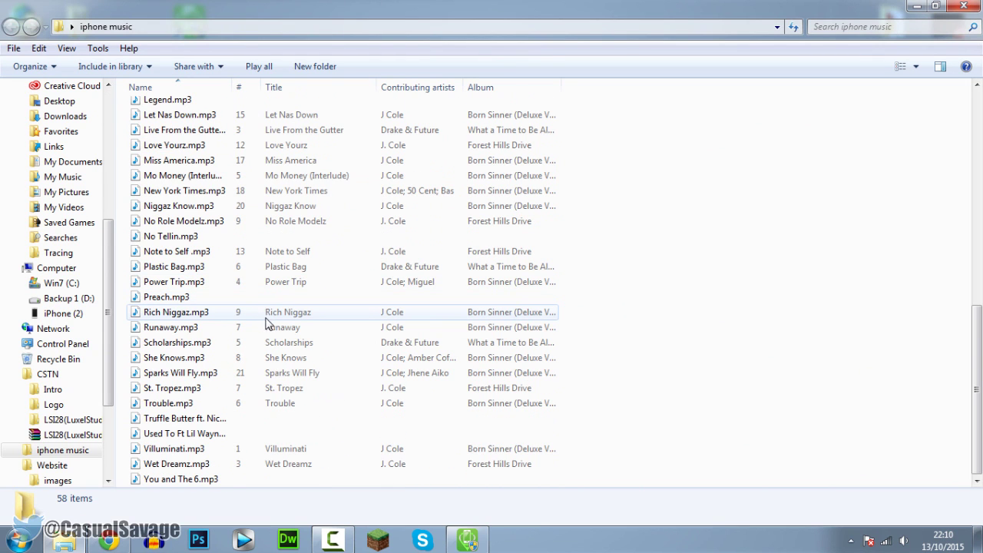
{"action": "scroll", "coordinate": [267, 319], "scroll_direction": "up", "scroll_amount": 7}
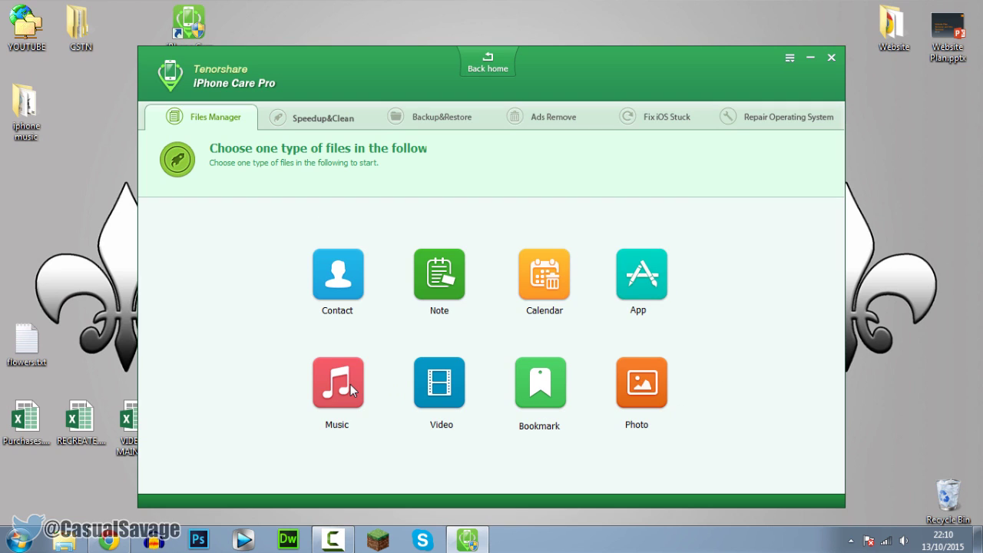
Step: Switch to the Speedup&Clean page showing Quick Clean and Deep Clean
{"action": "left_click", "coordinate": [304, 120]}
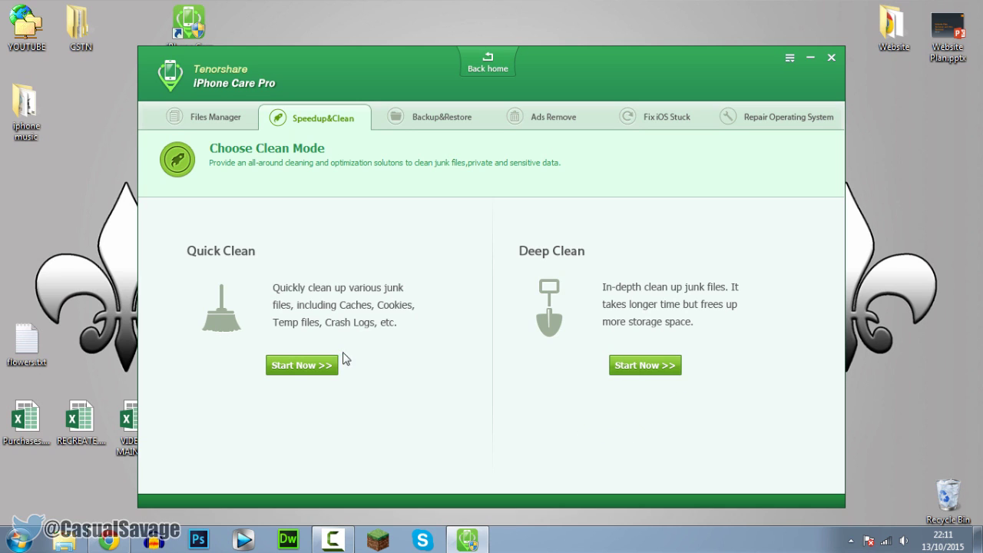
Step: Open Quick Clean's categories, with App Caches and Photo Caches off and User Storage Files on
{"action": "left_click", "coordinate": [321, 367]}
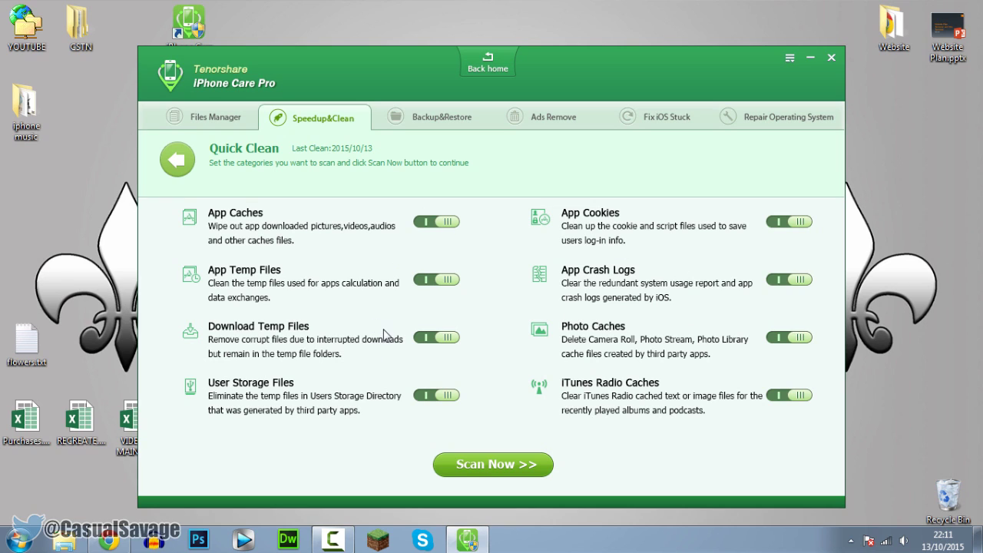
{"action": "left_click", "coordinate": [447, 398]}
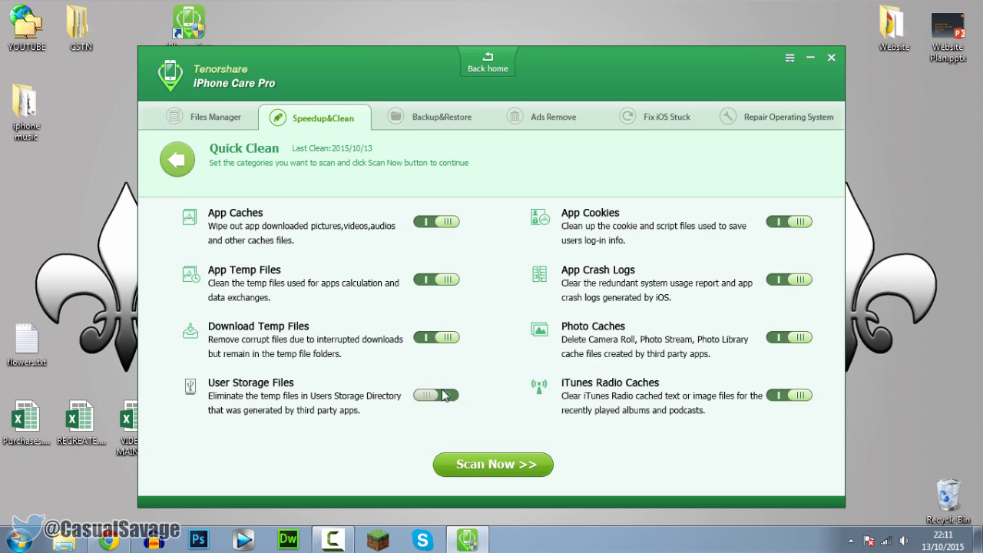
{"action": "left_click", "coordinate": [444, 394]}
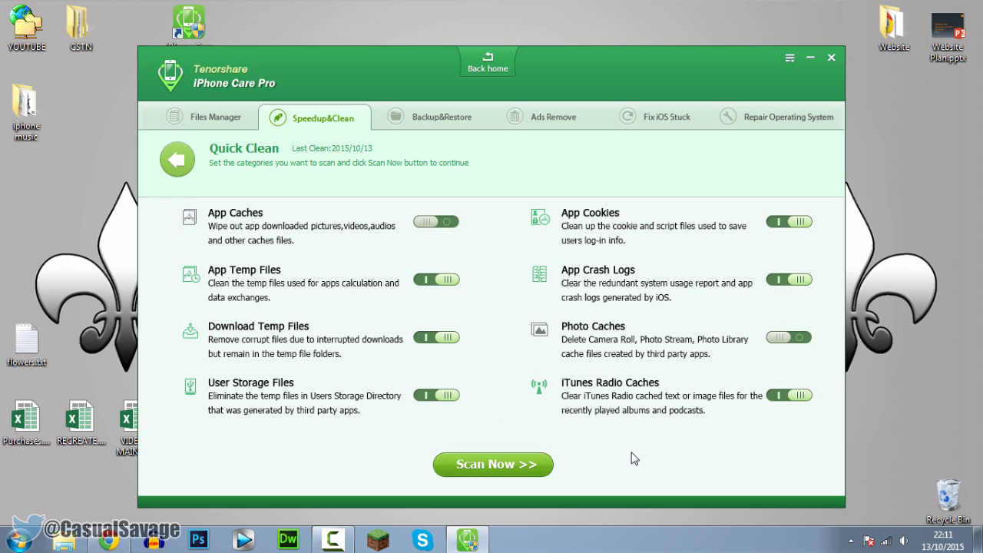
Step: Scan for junk, then clean the 176 found items totalling 29.56MB
{"action": "left_click", "coordinate": [522, 465]}
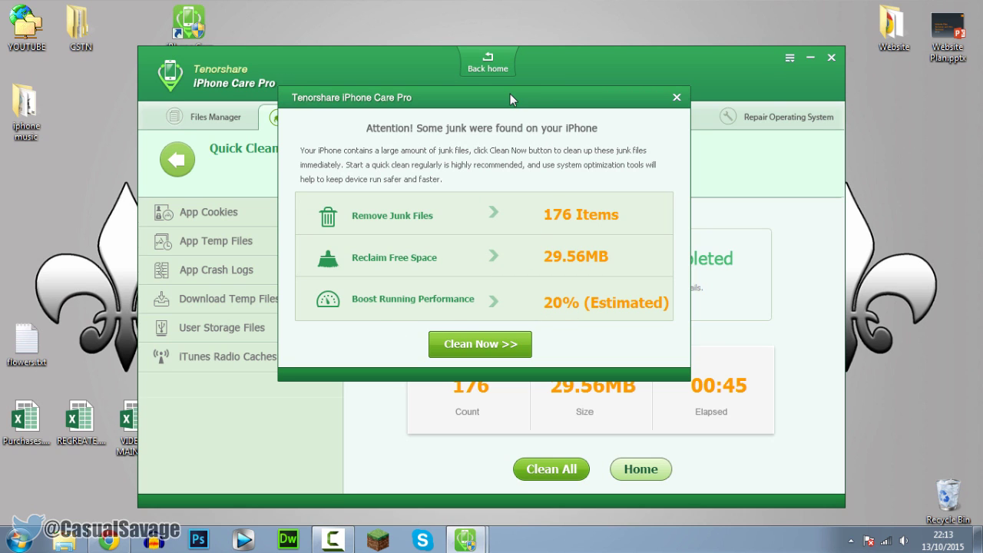
{"action": "left_click_drag", "start_coordinate": [510, 94], "coordinate": [639, 121]}
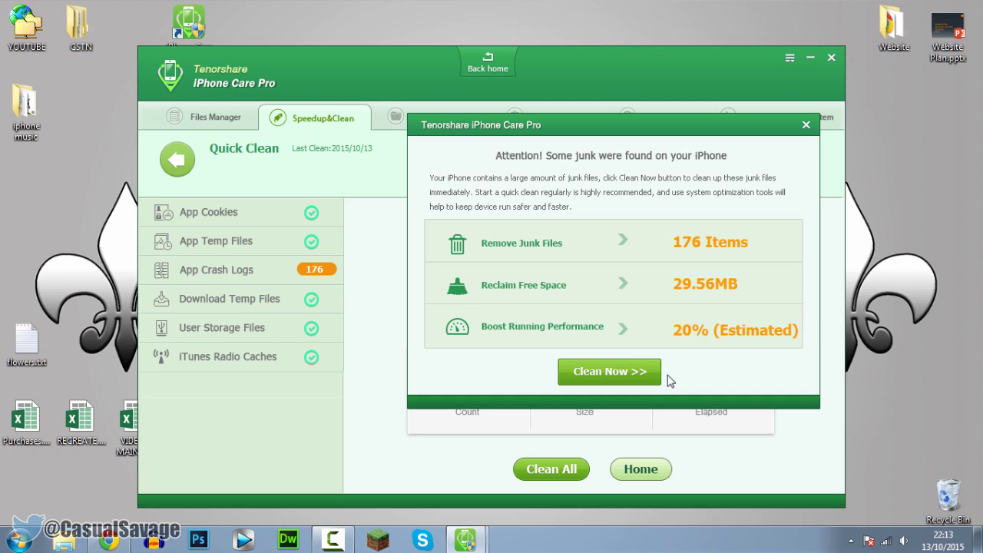
{"action": "left_click", "coordinate": [625, 375]}
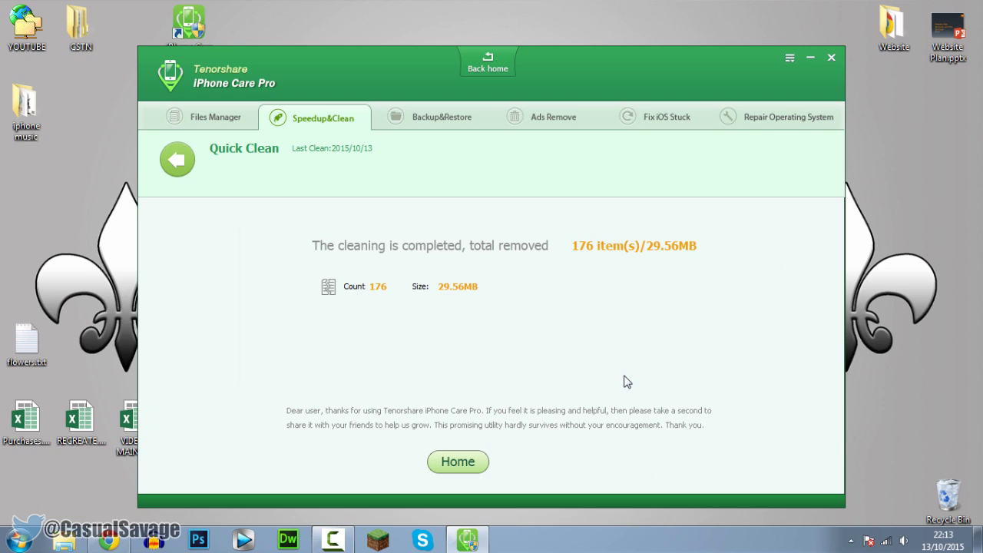
Step: Back up the iPhone (2.93GB) in Backup&Restore, then delete that backup, confirming with Yes
{"action": "left_click", "coordinate": [441, 119]}
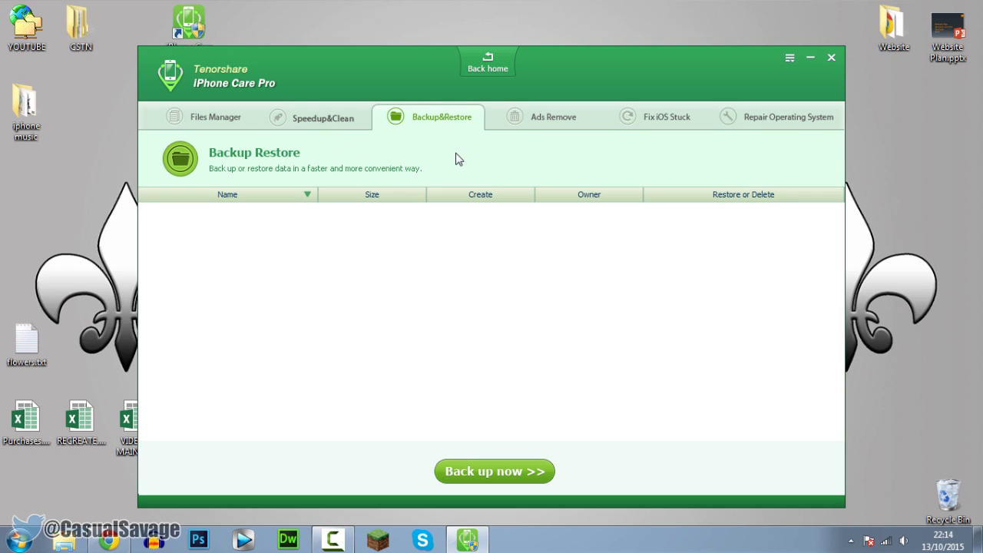
{"action": "left_click", "coordinate": [489, 477]}
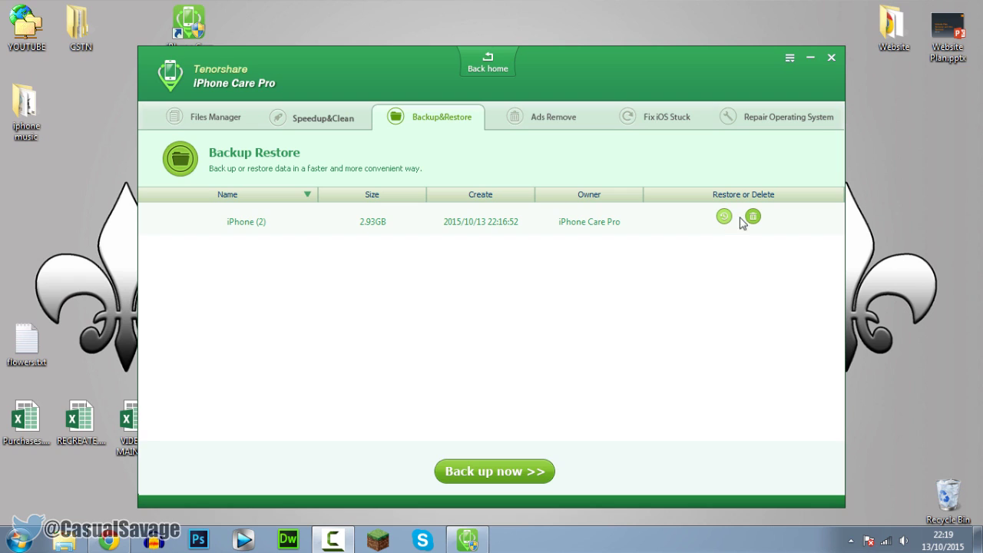
{"action": "left_click", "coordinate": [753, 219]}
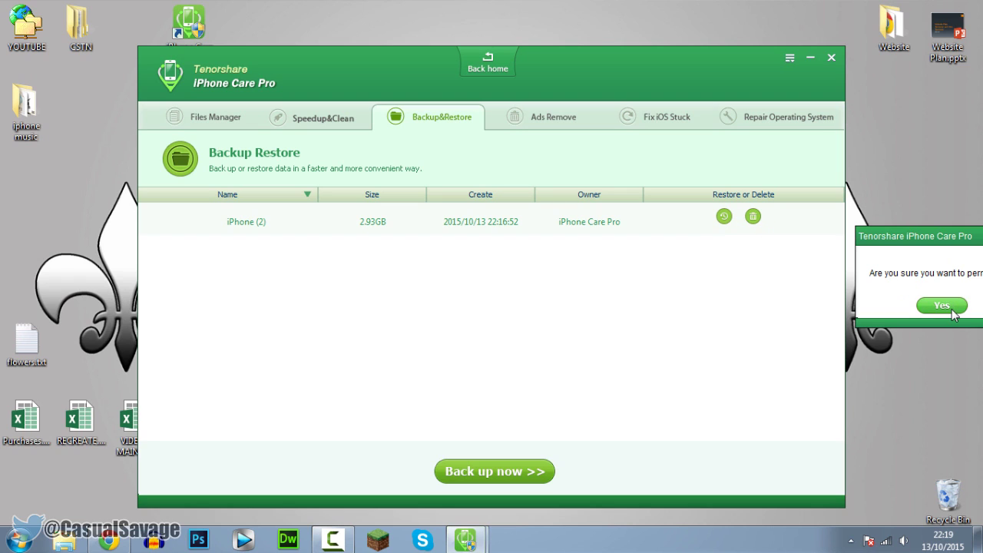
{"action": "left_click", "coordinate": [942, 306]}
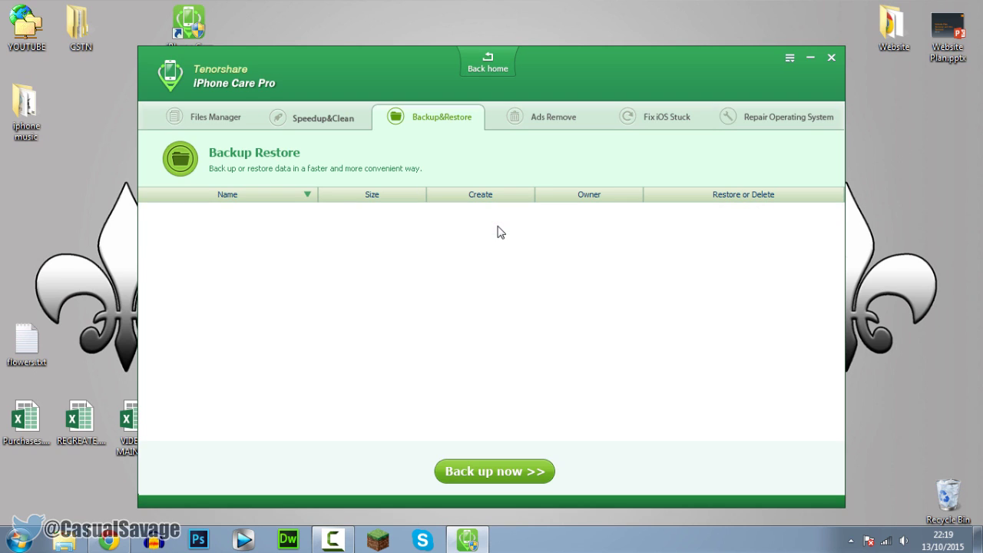
{"action": "left_click", "coordinate": [528, 127]}
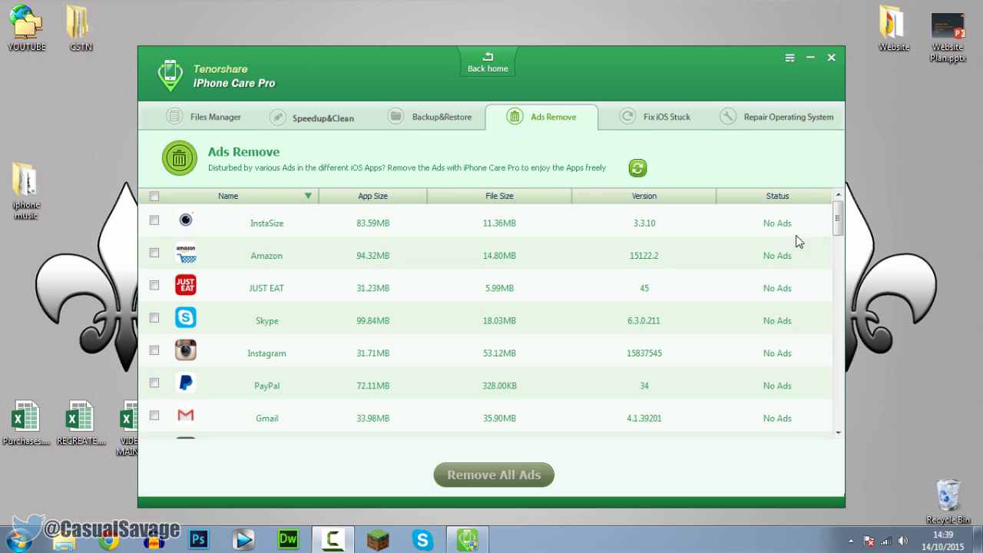
Step: Scroll the Ads Remove app list from InstaSize to Find Friends, each showing No Ads
{"action": "left_click_drag", "start_coordinate": [839, 221], "coordinate": [836, 427]}
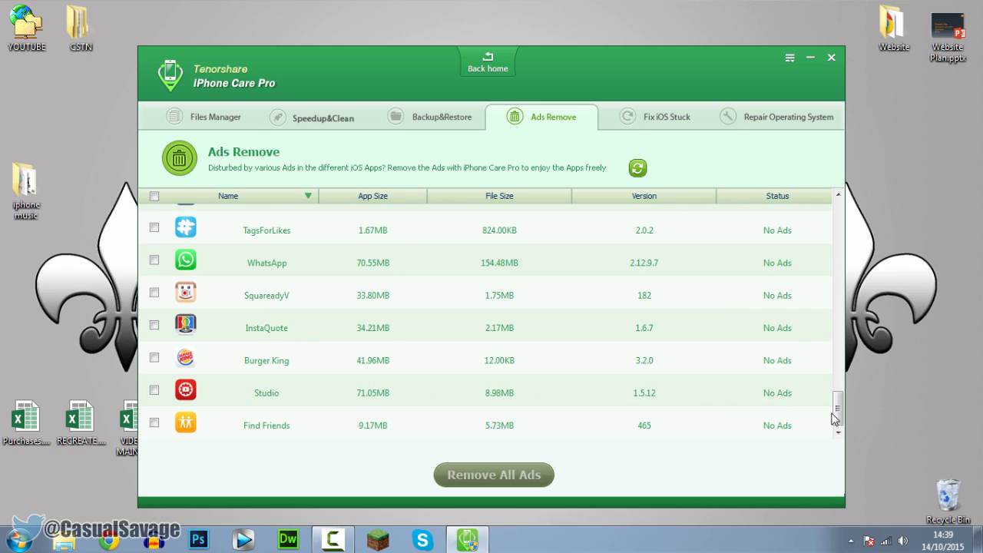
{"action": "left_click_drag", "start_coordinate": [841, 419], "coordinate": [840, 257]}
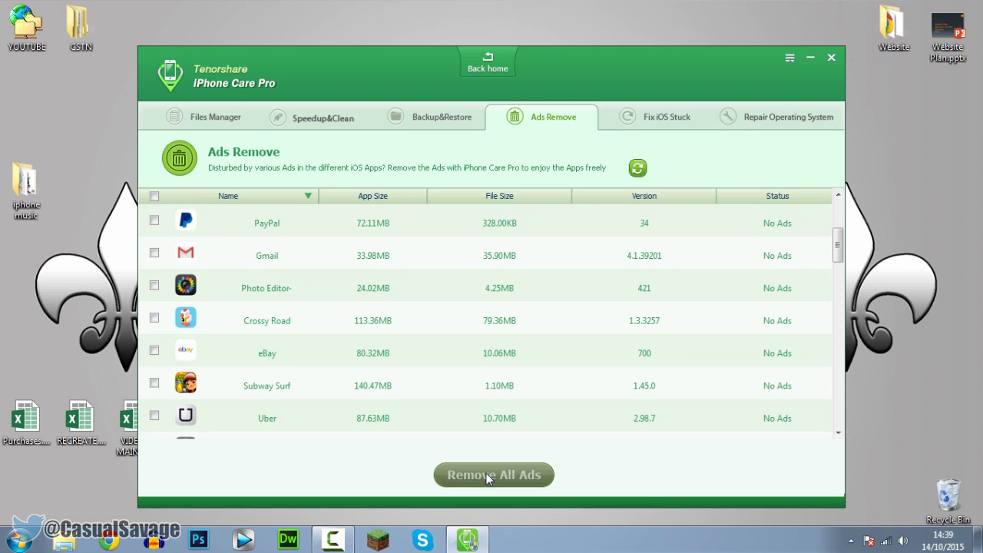
Step: View the Fix iOS Stuck recovery/DFU tools, then the Repair Operating System page
{"action": "left_click", "coordinate": [673, 123]}
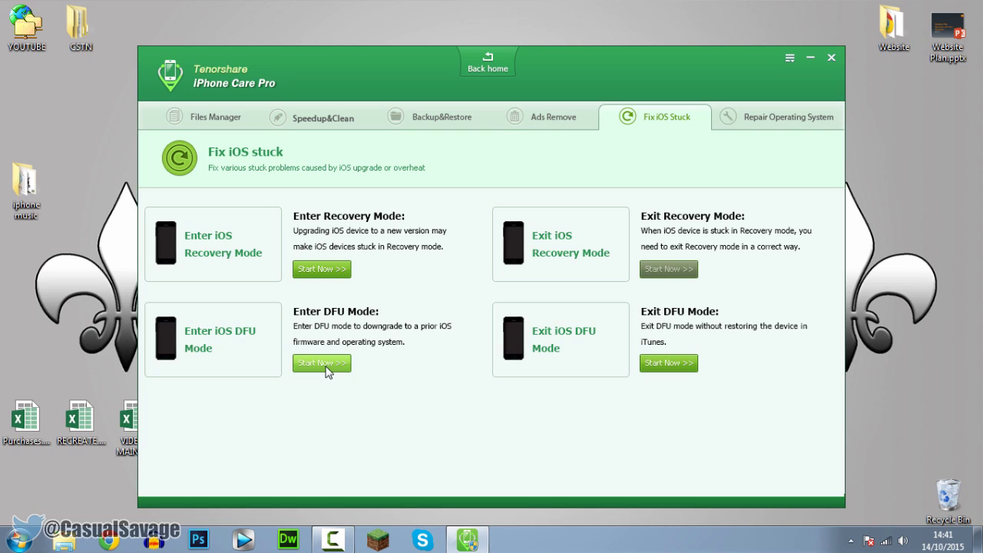
{"action": "left_click", "coordinate": [749, 121]}
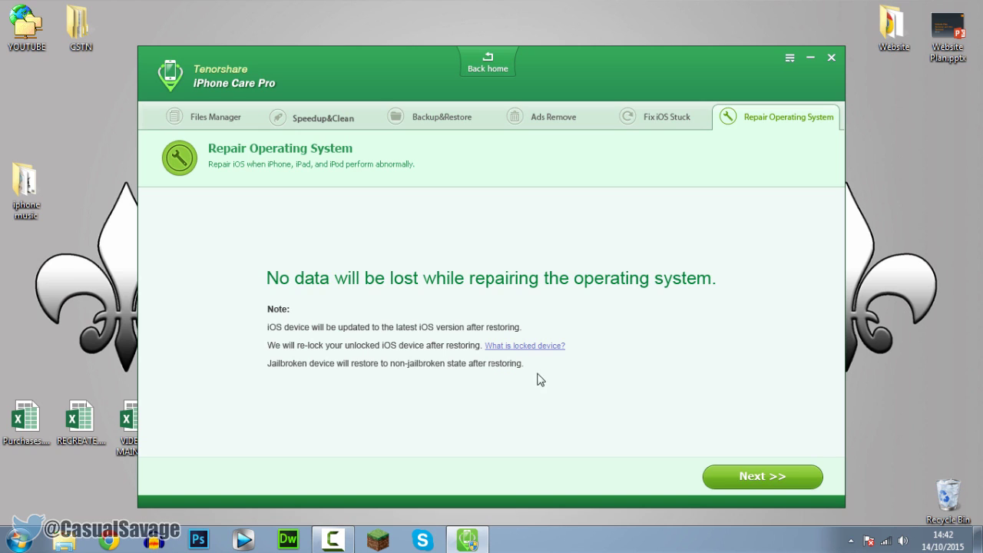
Step: Advance the repair wizard to step 1, showing the iPhone 5 firmware 9.0 download URL
{"action": "left_click", "coordinate": [749, 478]}
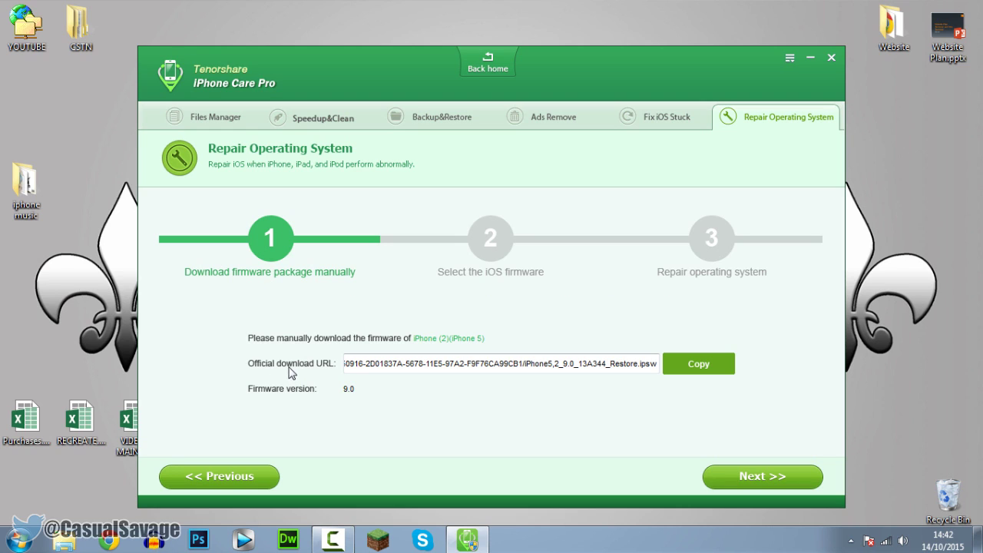
Step: Copy the official iPhone 5 firmware link and load it in Chrome to start the download
{"action": "left_click", "coordinate": [699, 367]}
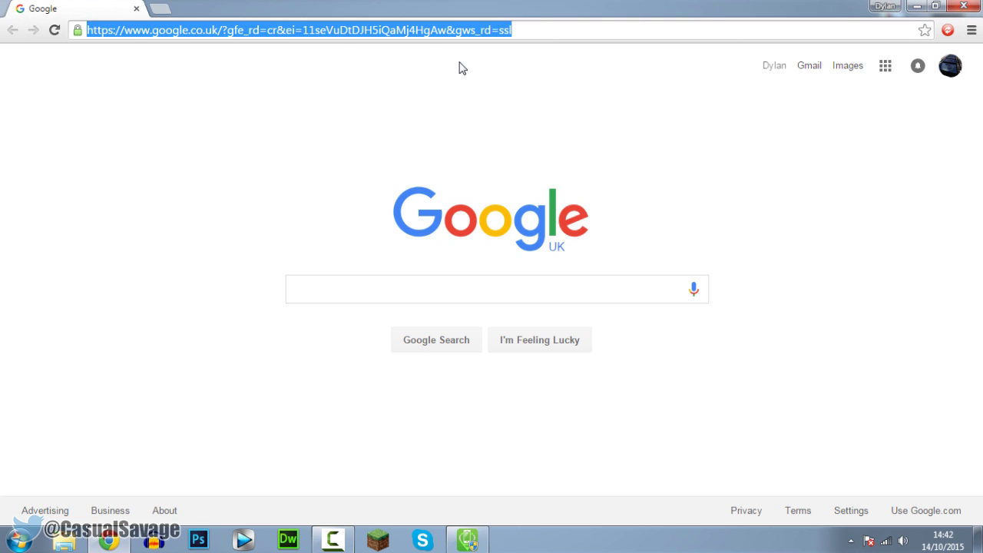
{"action": "key", "text": "ctrl+v"}
{"action": "key", "text": "Return"}
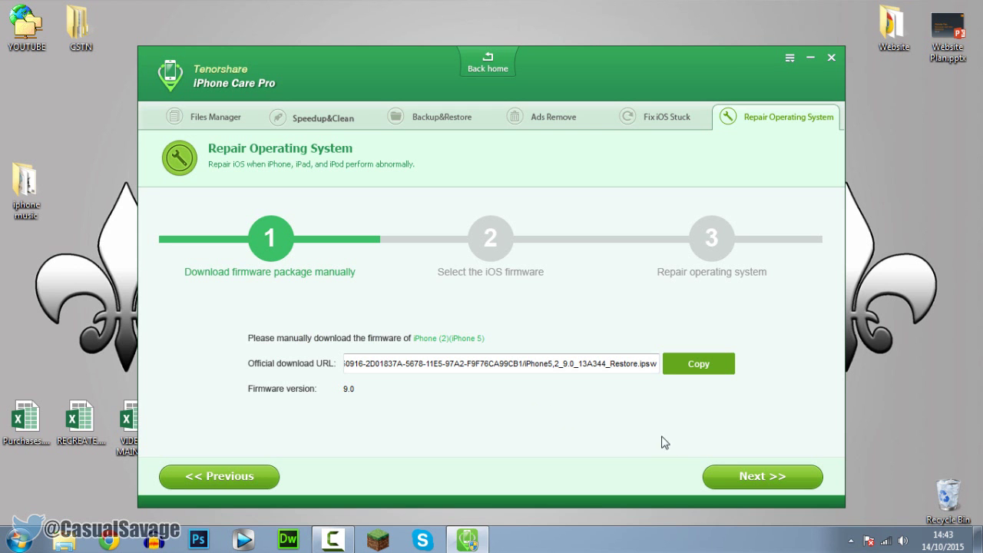
Step: Advance to the firmware file step, browse for the file, then cancel the Select file dialog
{"action": "left_click", "coordinate": [725, 467]}
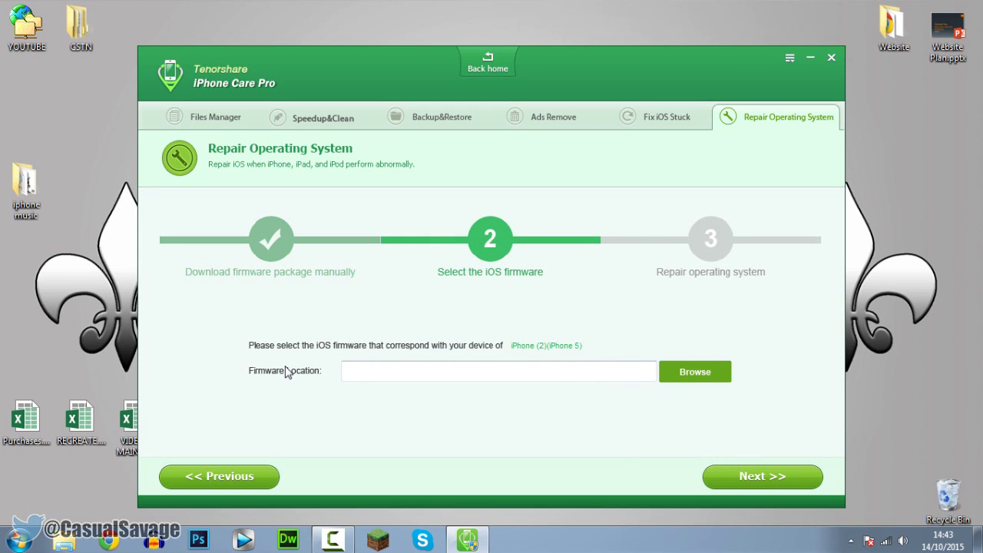
{"action": "left_click", "coordinate": [668, 375]}
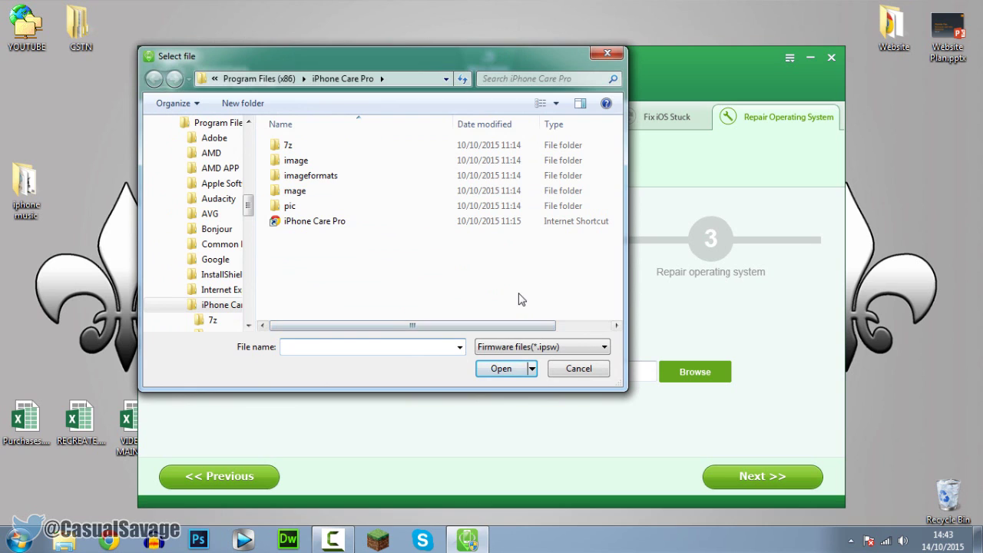
{"action": "left_click", "coordinate": [564, 372]}
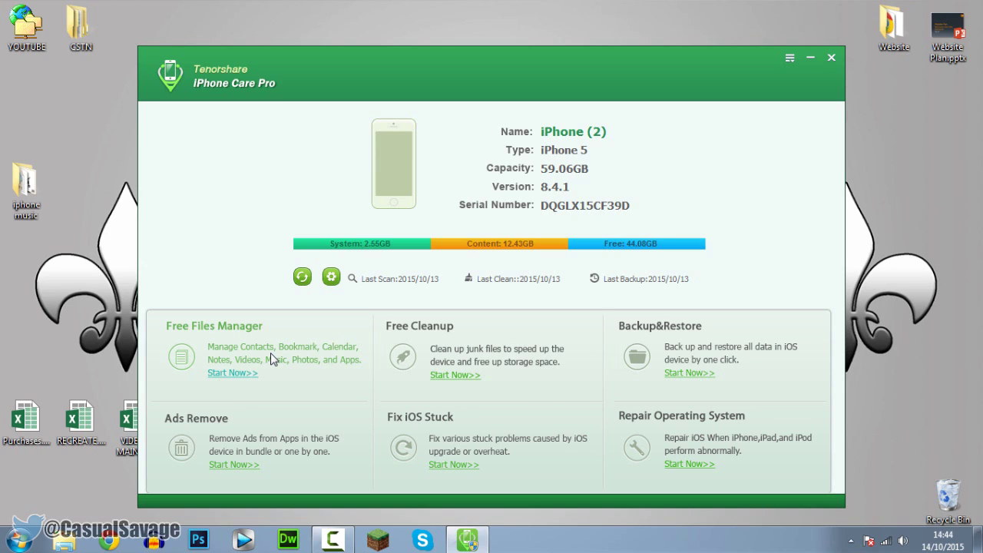
Step: Open the taskbar calendar to check the current date, then close it
{"action": "left_click", "coordinate": [943, 540]}
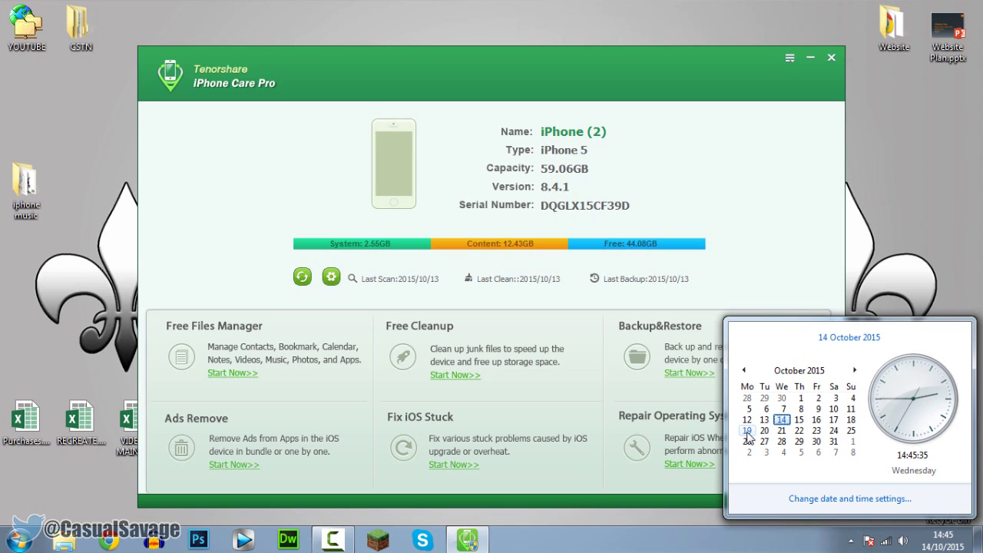
{"action": "left_click", "coordinate": [720, 531]}
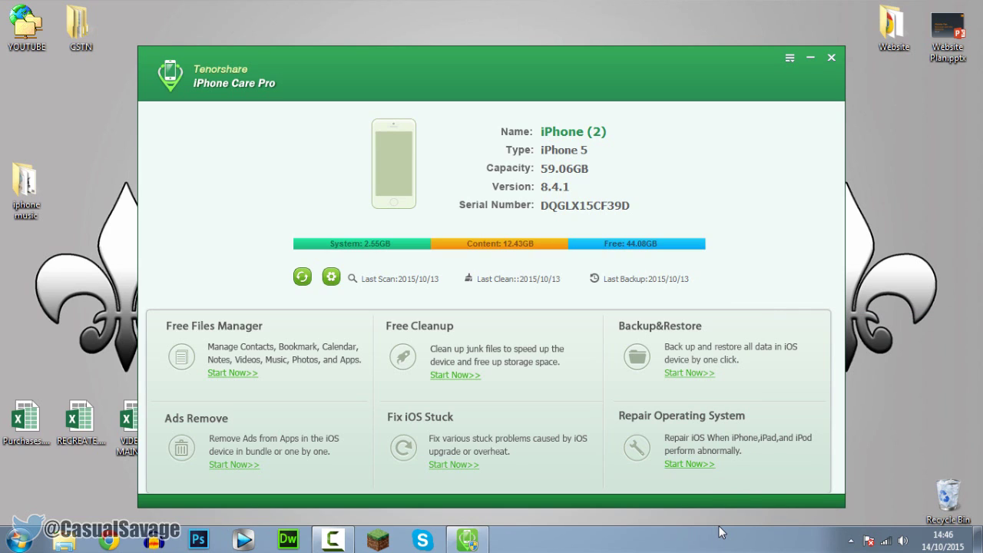